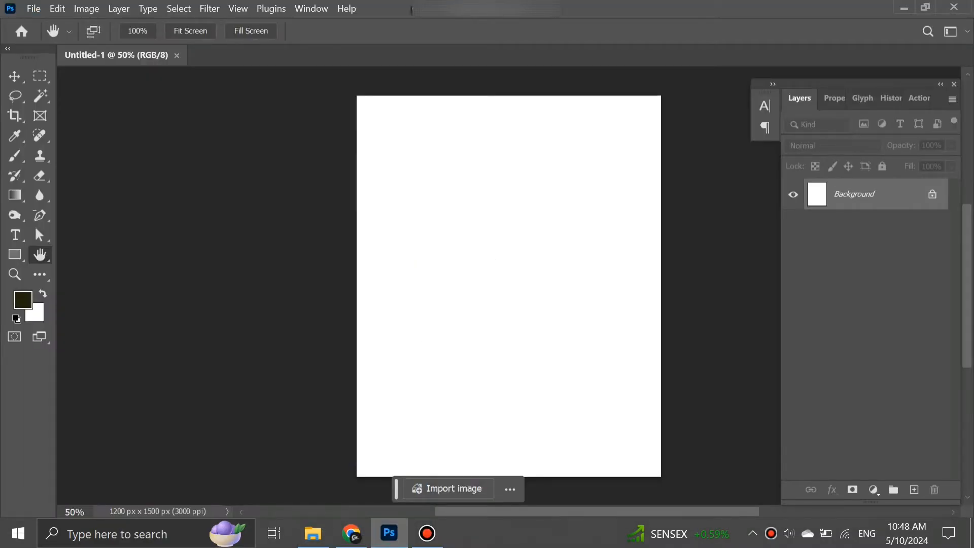
# Commit the placed cloudy sky image 1 and place flag image 2 from the folder, centred over the canvas
pyautogui.press('Return')
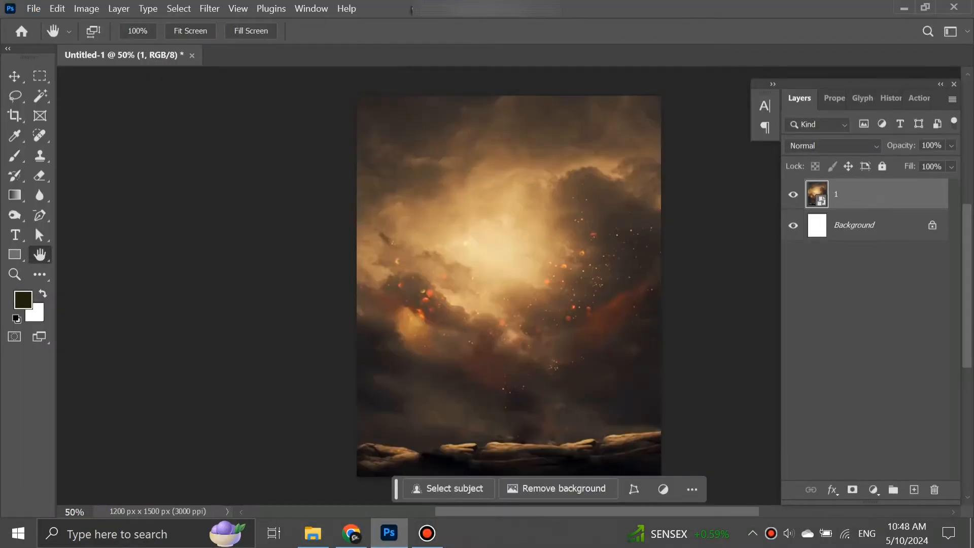
pyautogui.scroll(-1, 485, 297)
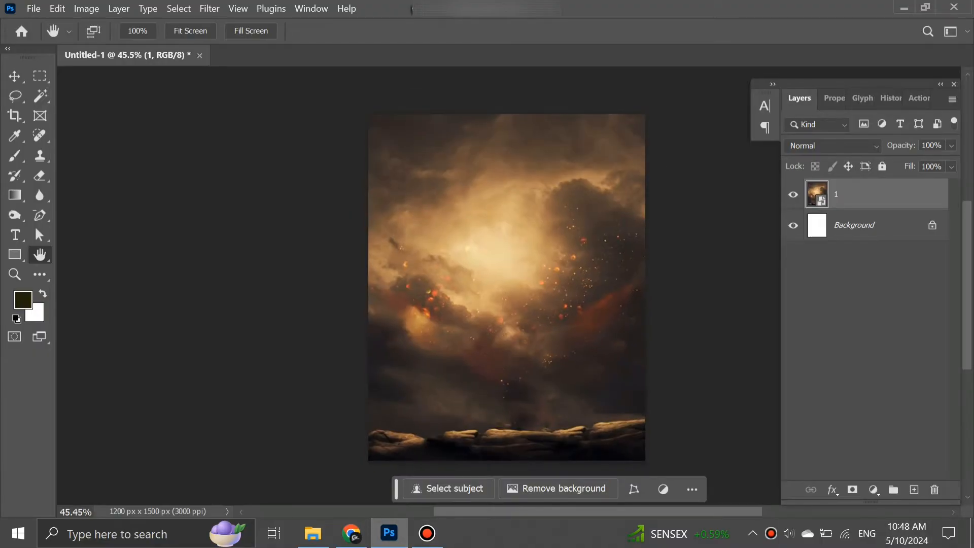
pyautogui.click(313, 533)
pyautogui.moveTo(251, 173); pyautogui.dragTo(457, 355)
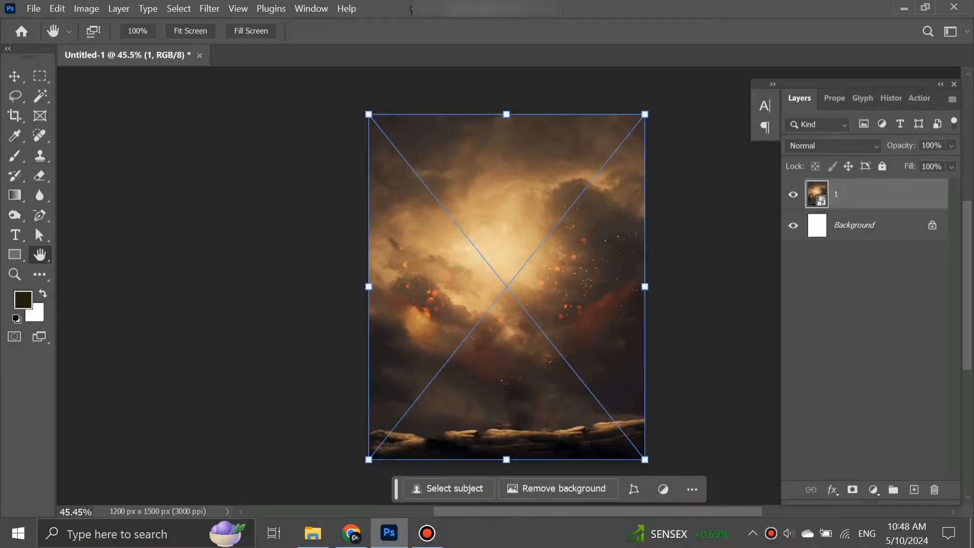
pyautogui.press('Return')
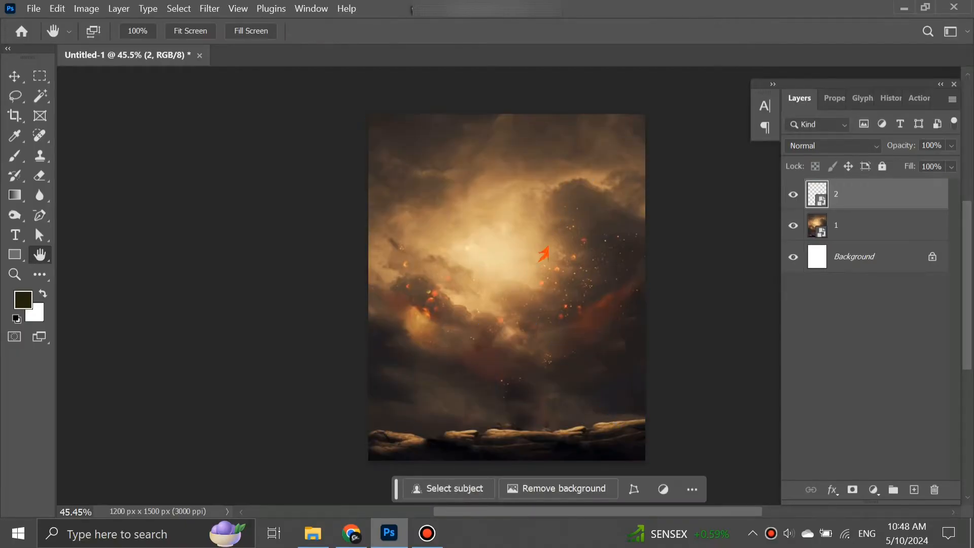
# Place the second, smaller flag image 3 from the folder, aligned over the full canvas
pyautogui.click(313, 532)
pyautogui.moveTo(335, 172); pyautogui.dragTo(540, 377)
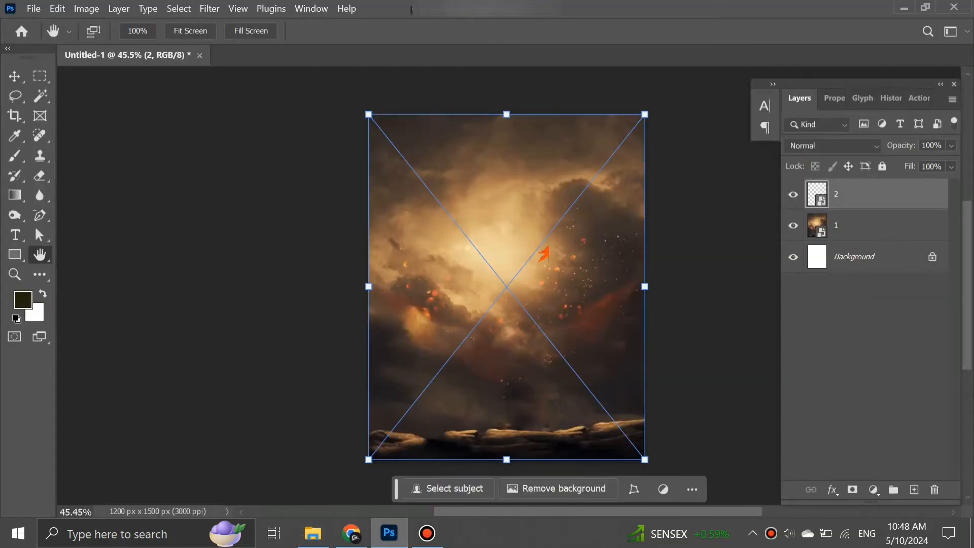
pyautogui.press('Return')
# Place temple image 4 from the folder over the artwork at X 600 px, Y 774.5 px
pyautogui.scroll(12, 584, 269)
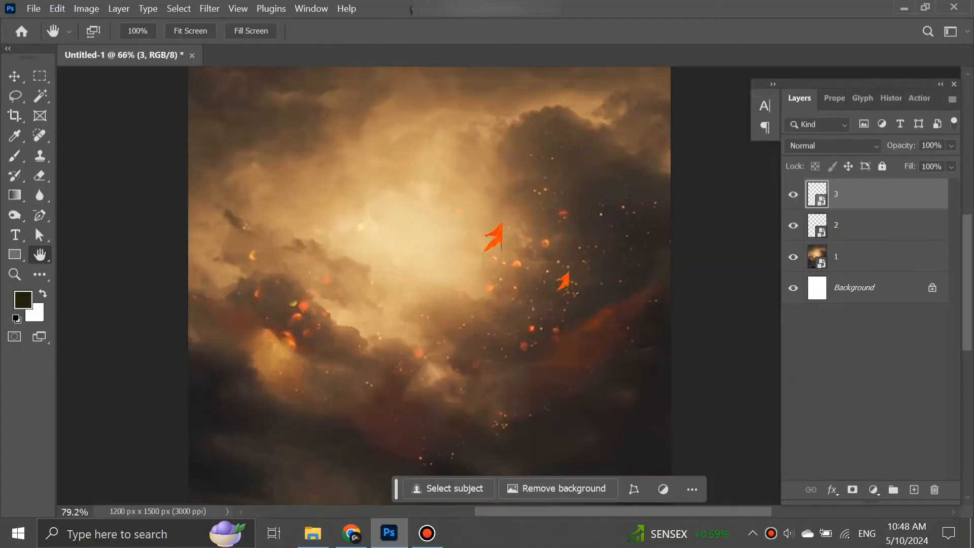
pyautogui.scroll(-7, 527, 248)
pyautogui.scroll(-2, 550, 234)
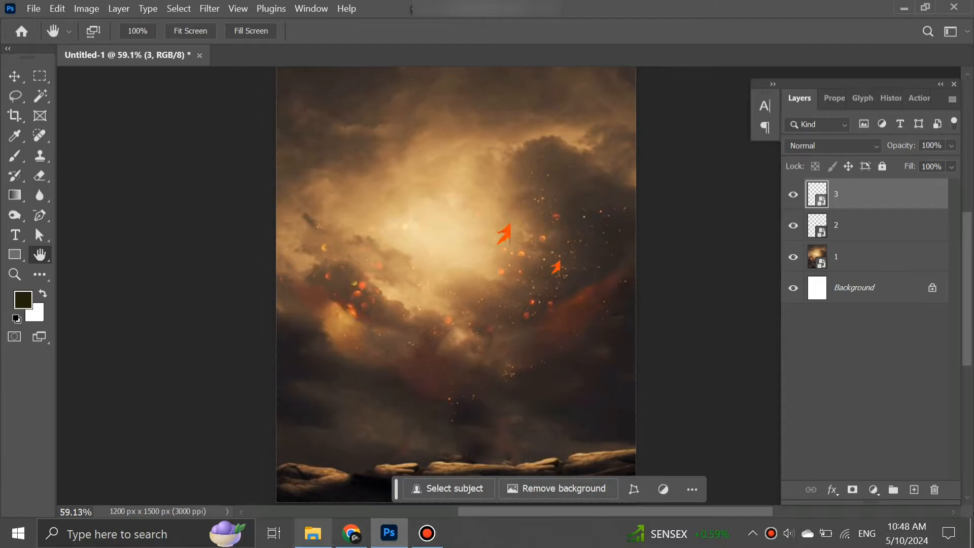
pyautogui.click(313, 532)
pyautogui.moveTo(420, 181); pyautogui.dragTo(584, 390)
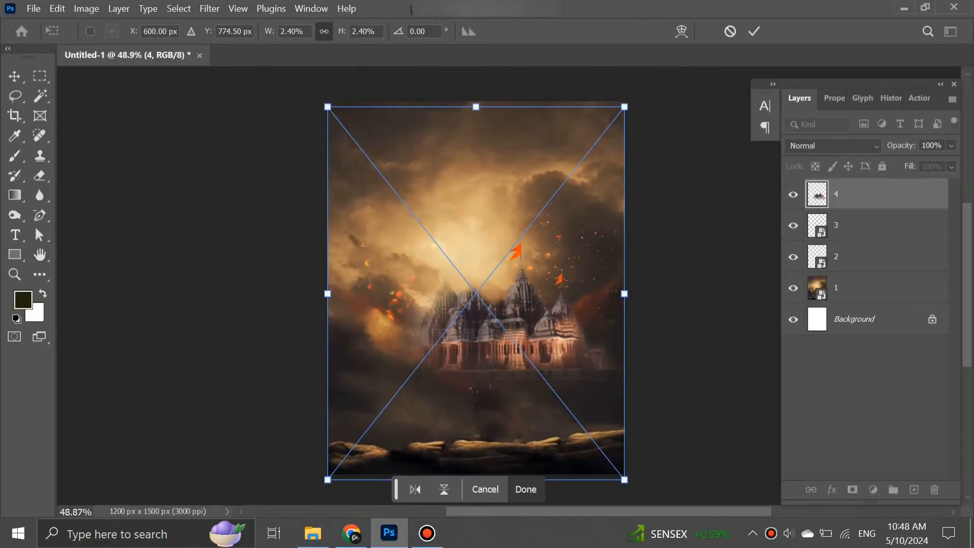
pyautogui.press('Return')
# Place the floating leaves image 5 from the folder over the temple scene, aligned to the full canvas
pyautogui.scroll(9, 538, 323)
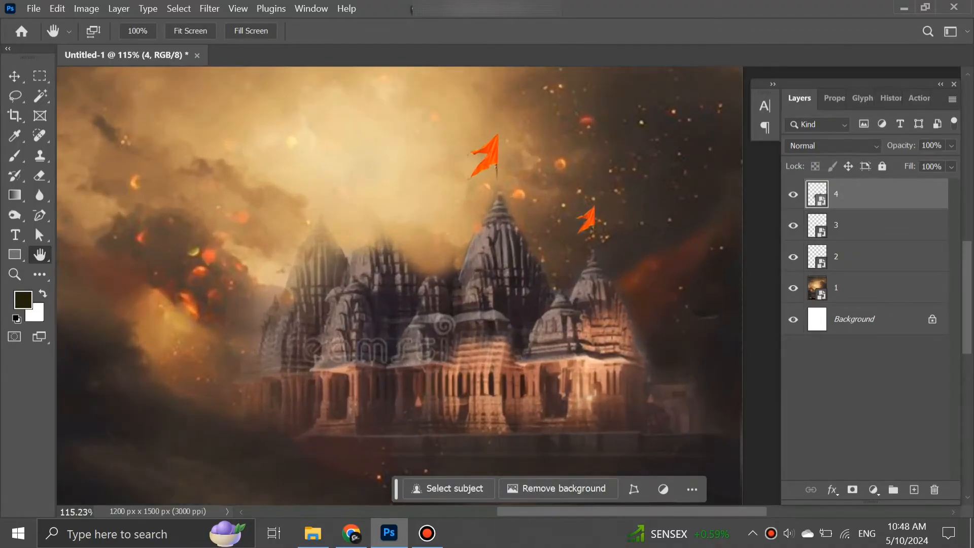
pyautogui.scroll(-5, 538, 323)
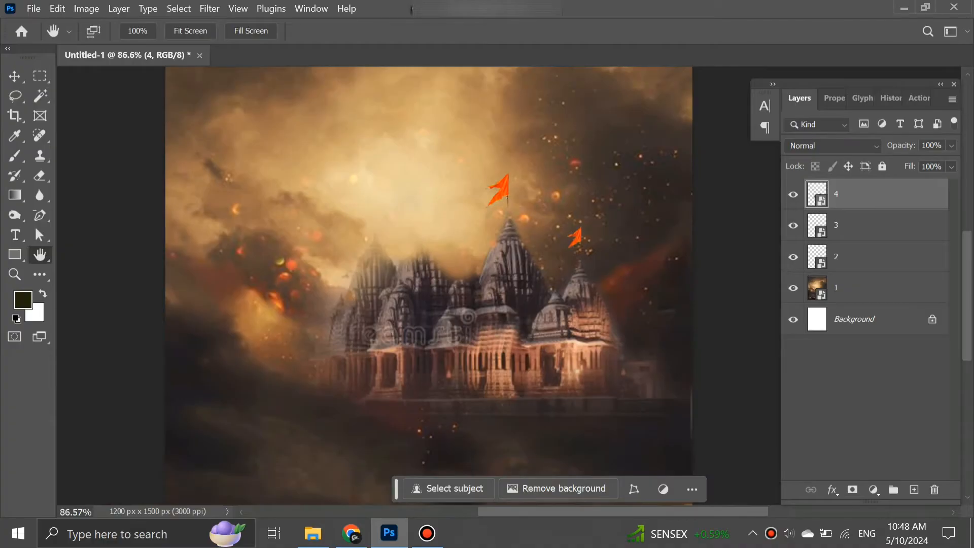
pyautogui.scroll(-4, 538, 323)
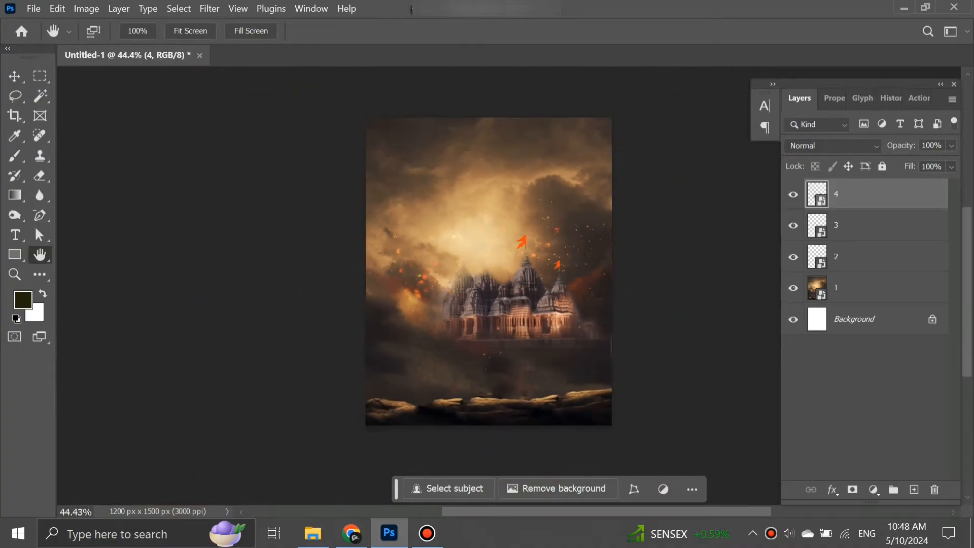
pyautogui.scroll(1, 540, 231)
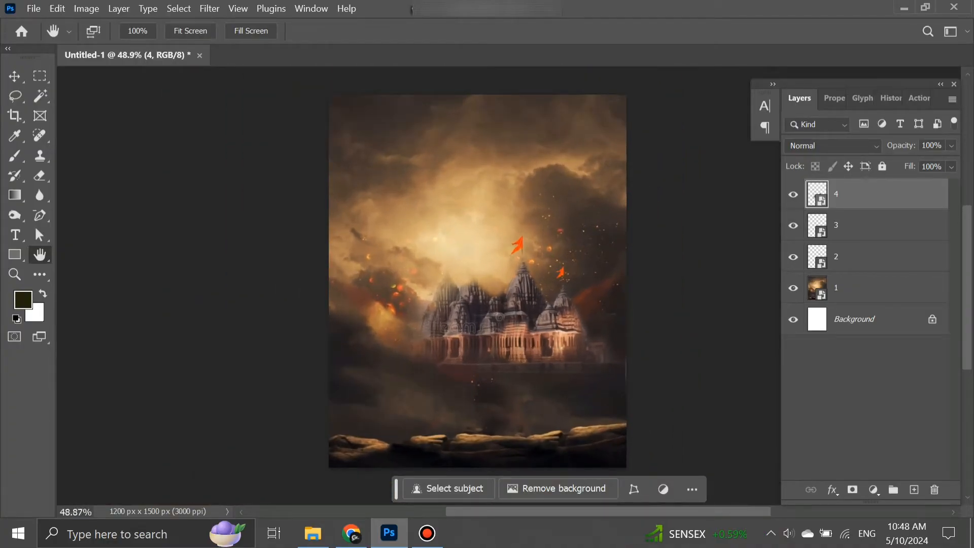
pyautogui.click(313, 532)
pyautogui.moveTo(503, 181); pyautogui.dragTo(522, 366)
pyautogui.press('Return')
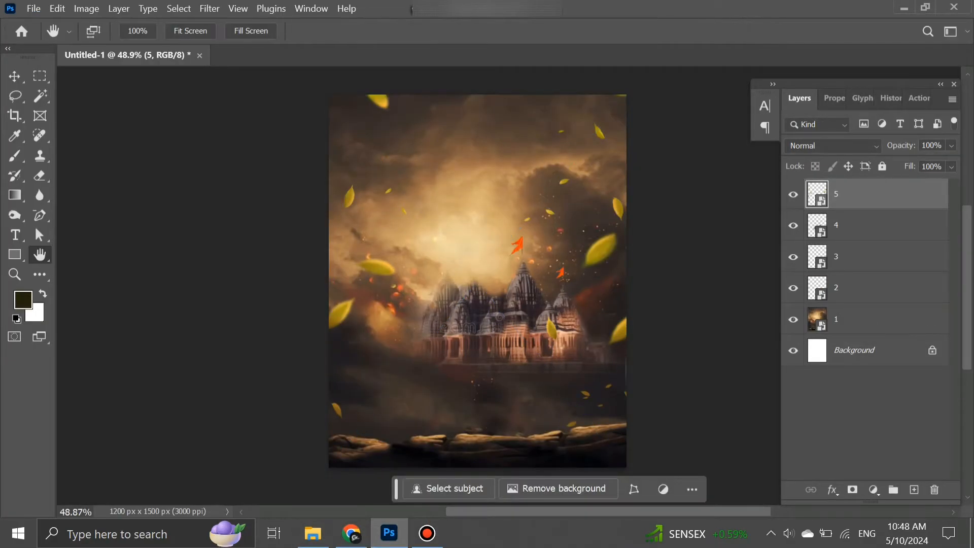
# Place image 6, the archer figure seen from behind, over the temple scene, standing on the foreground rocks
pyautogui.scroll(5, 613, 222)
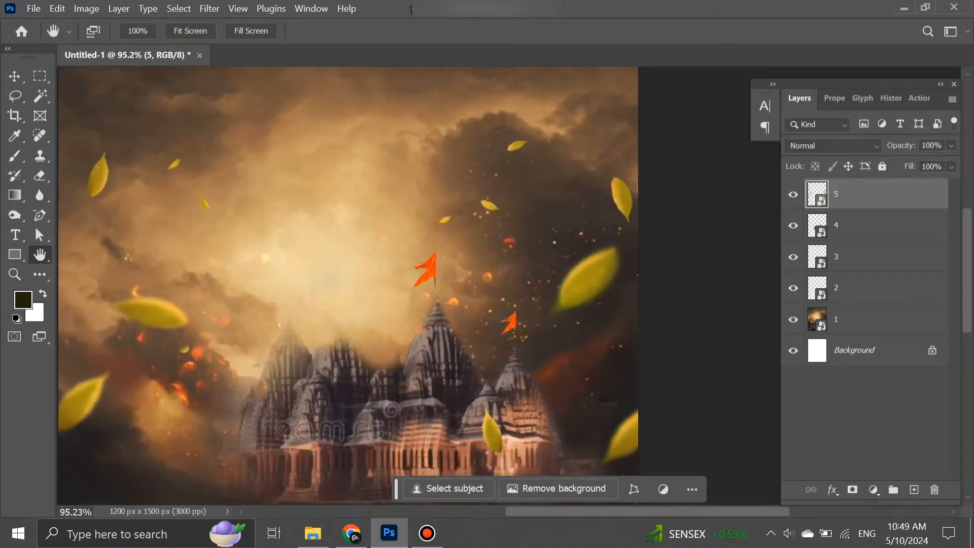
pyautogui.moveTo(613, 221); pyautogui.dragTo(677, 131)
pyautogui.moveTo(478, 178)
pyautogui.mouseDown()
pyautogui.moveTo(476, 78)
pyautogui.moveTo(468, 191)
pyautogui.mouseUp()
pyautogui.scroll(-2, 468, 192)
pyautogui.scroll(-2, 492, 130)
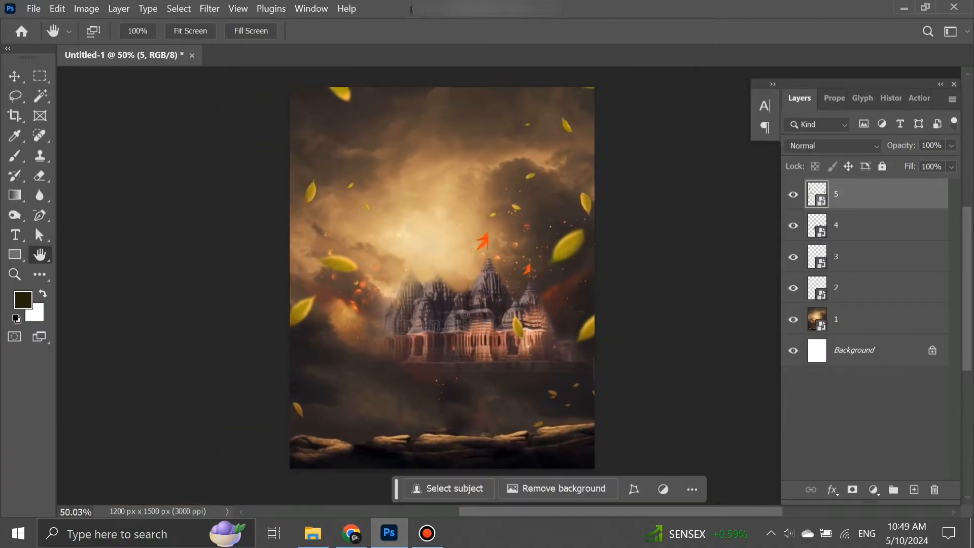
pyautogui.click(312, 532)
pyautogui.moveTo(588, 175); pyautogui.dragTo(435, 301)
pyautogui.press('Return')
# Place image 7, the golden Ram Navami lettering with the red cloth, above the archer figure
pyautogui.scroll(5, 440, 335)
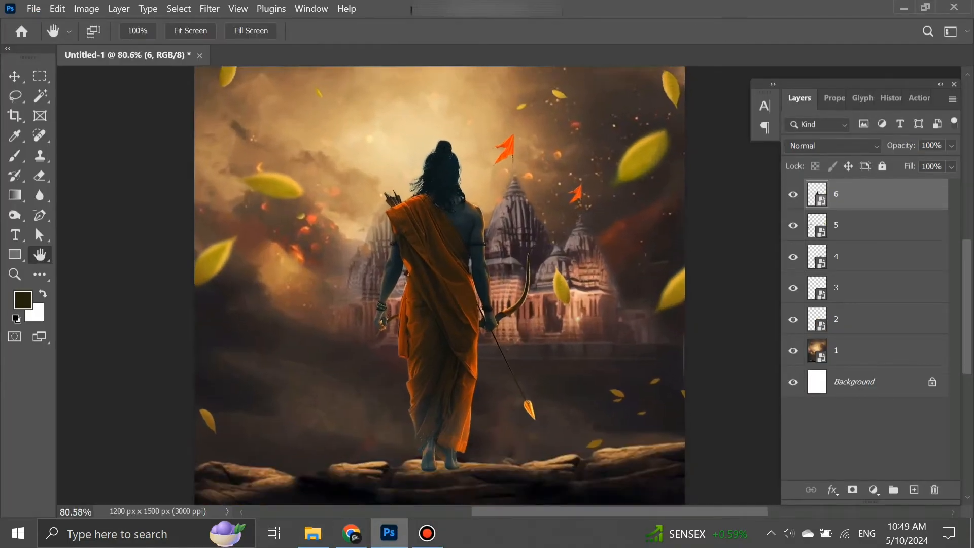
pyautogui.scroll(2, 427, 347)
pyautogui.scroll(-4, 441, 406)
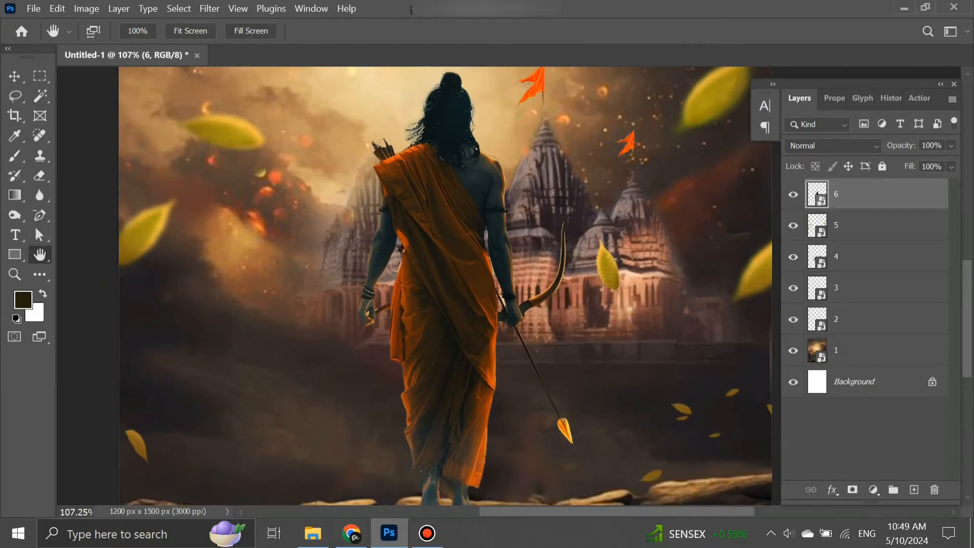
pyautogui.scroll(-2, 441, 406)
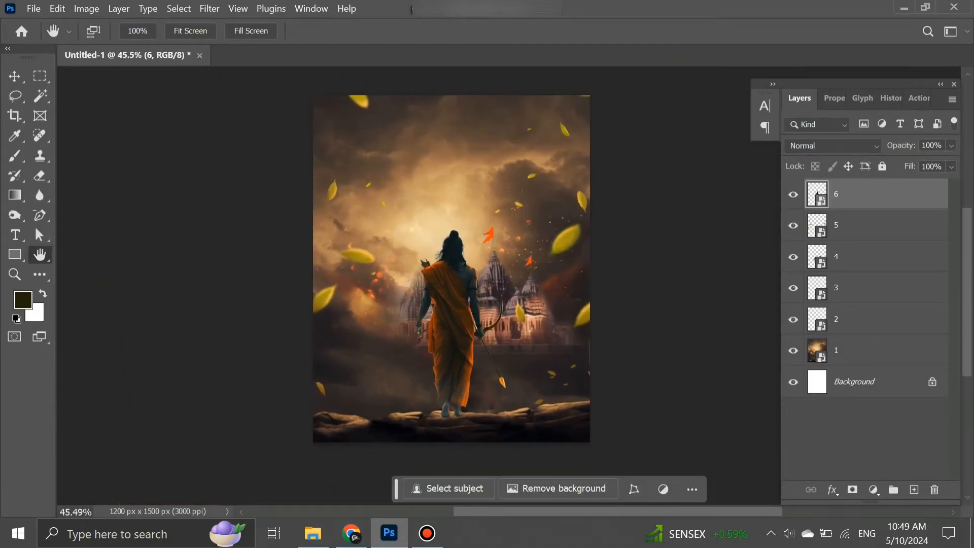
pyautogui.click(313, 533)
pyautogui.moveTo(672, 177); pyautogui.dragTo(451, 268)
pyautogui.press('Return')
# Place image 8 from the folder at X 637.5 px, Y 331.5 px and check its bounds with Free Transform
pyautogui.scroll(4, 457, 116)
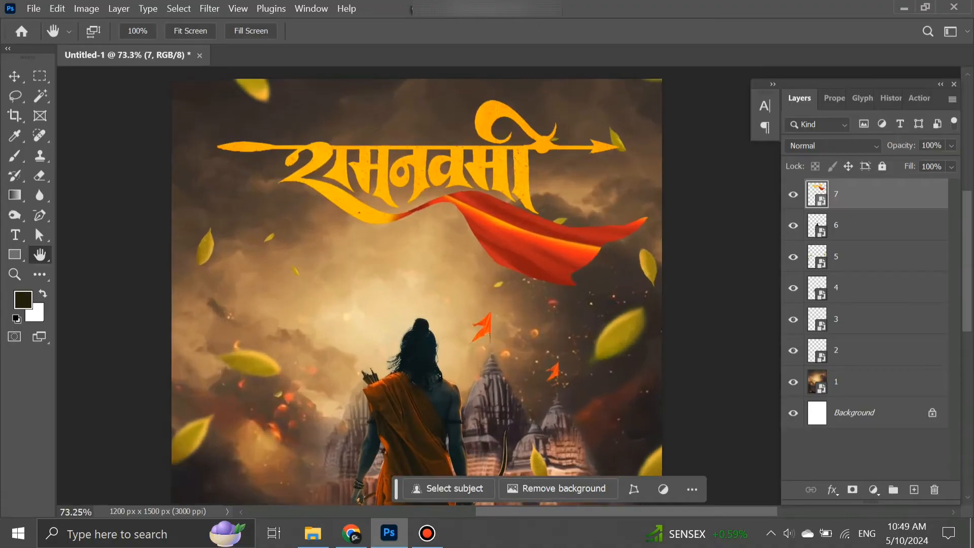
pyautogui.moveTo(431, 203); pyautogui.dragTo(443, 218)
pyautogui.hotkey('alt', 'Tab')
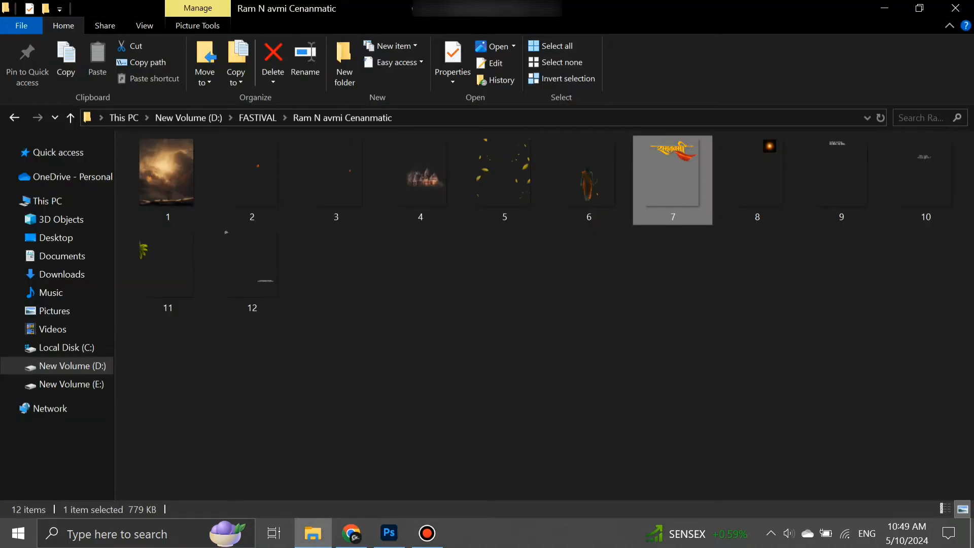
pyautogui.moveTo(757, 177); pyautogui.dragTo(652, 239)
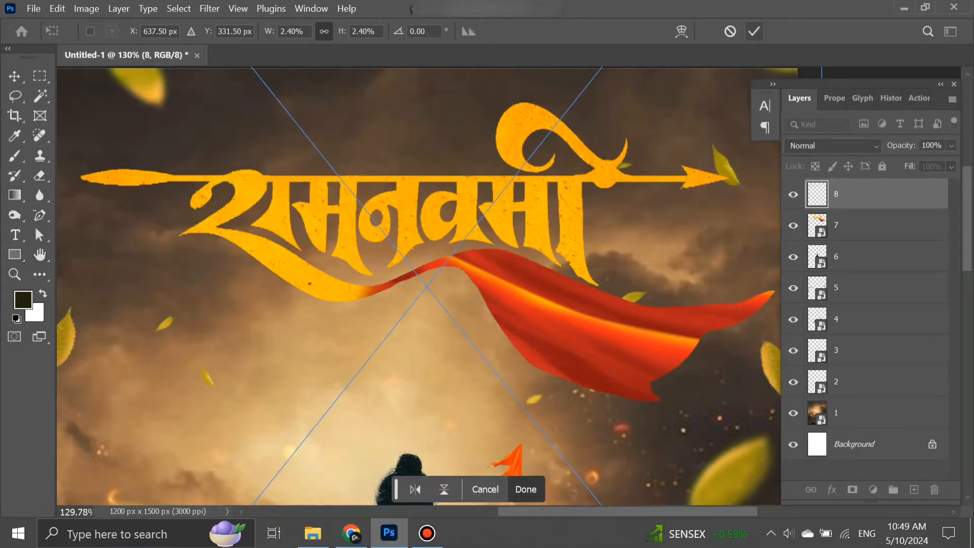
pyautogui.press('Return')
pyautogui.scroll(-12, 538, 183)
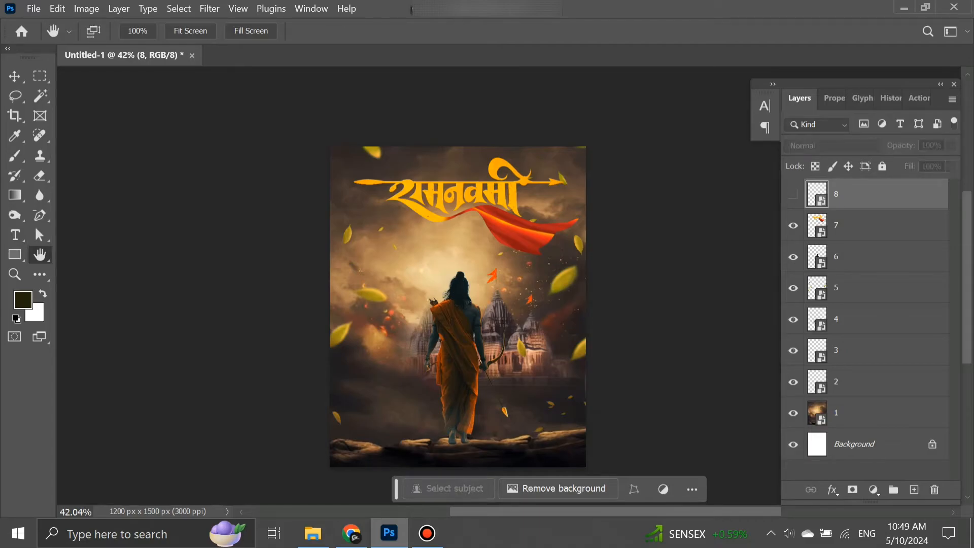
pyautogui.hotkey('ctrl', 't')
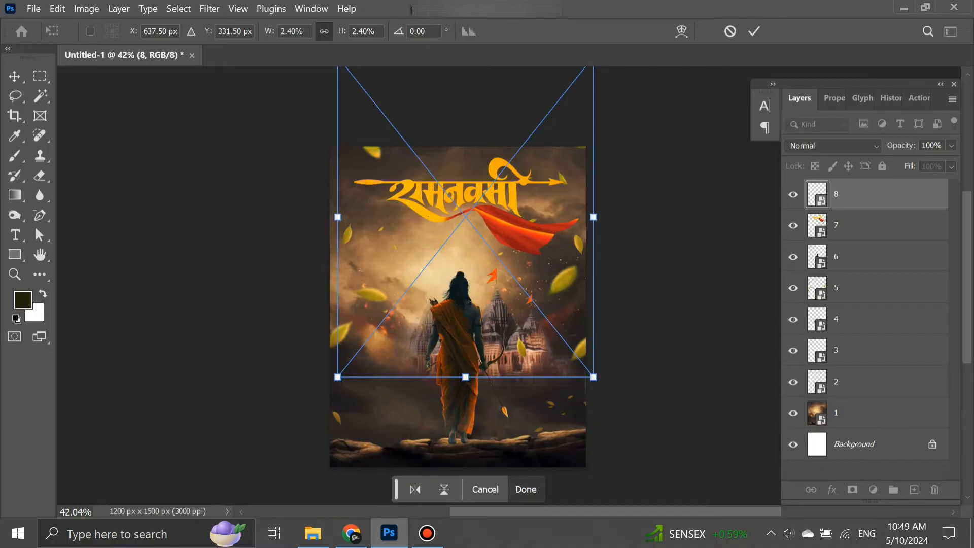
pyautogui.press('Return')
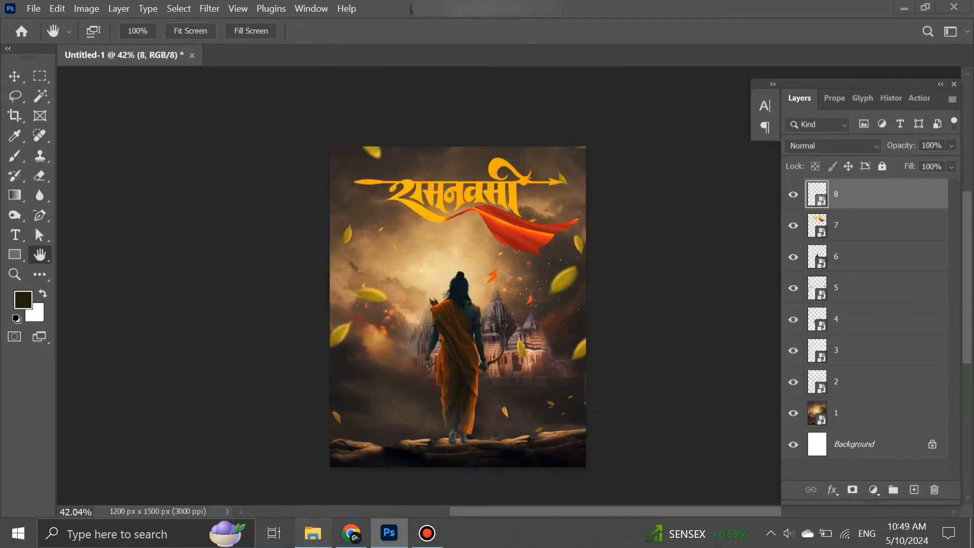
# Place the light flare image 8 again at X 600 px, Y 750 px and set its blend mode to Screen
pyautogui.click(313, 533)
pyautogui.moveTo(755, 177); pyautogui.dragTo(457, 385)
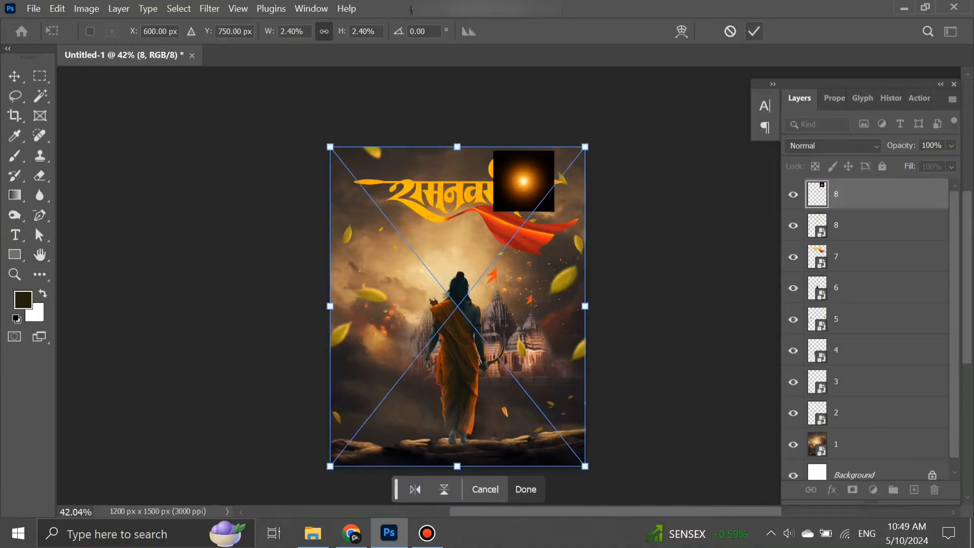
pyautogui.click(754, 32)
pyautogui.click(833, 146)
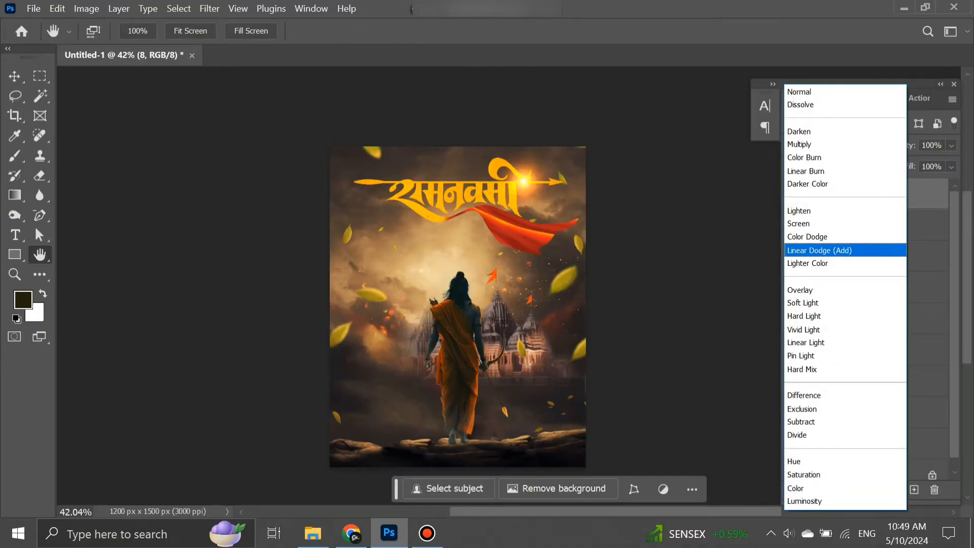
pyautogui.click(825, 223)
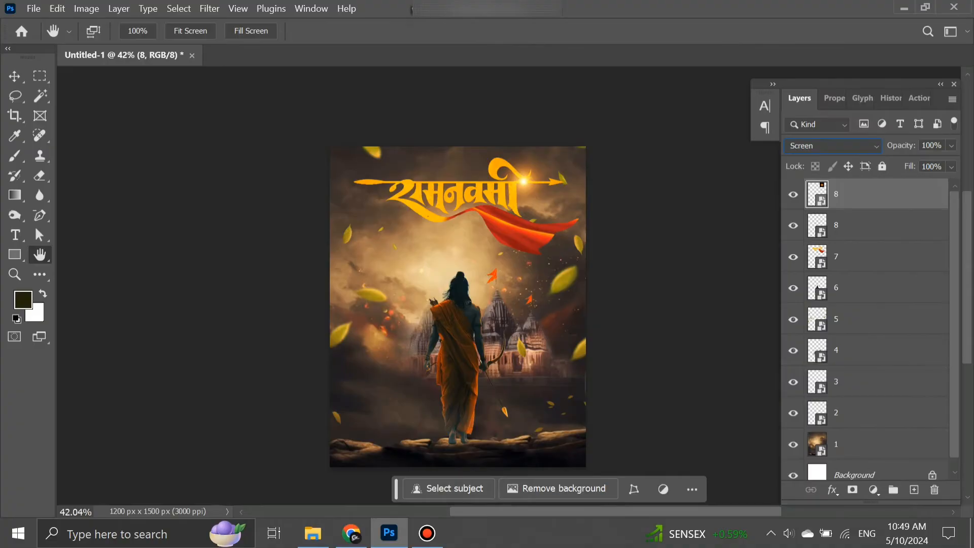
pyautogui.click(833, 146)
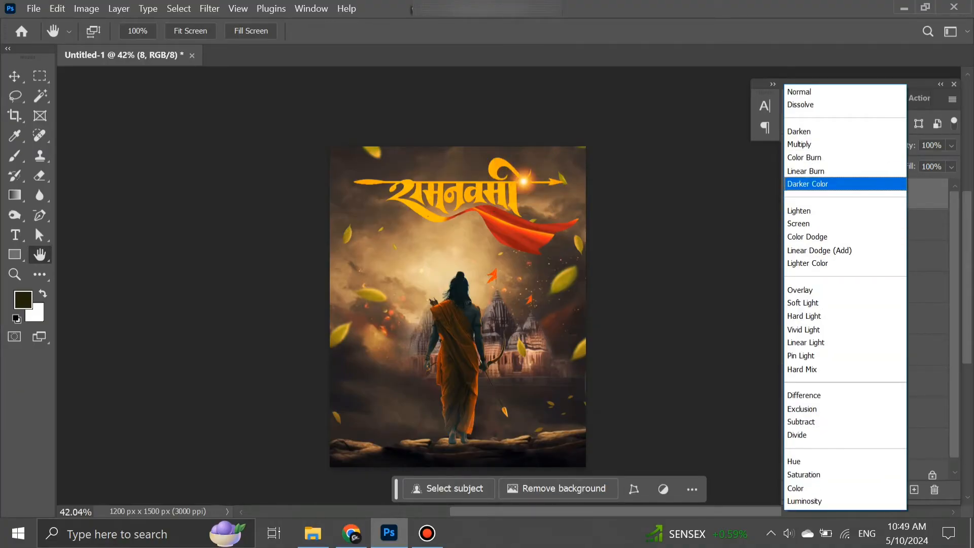
pyautogui.click(825, 223)
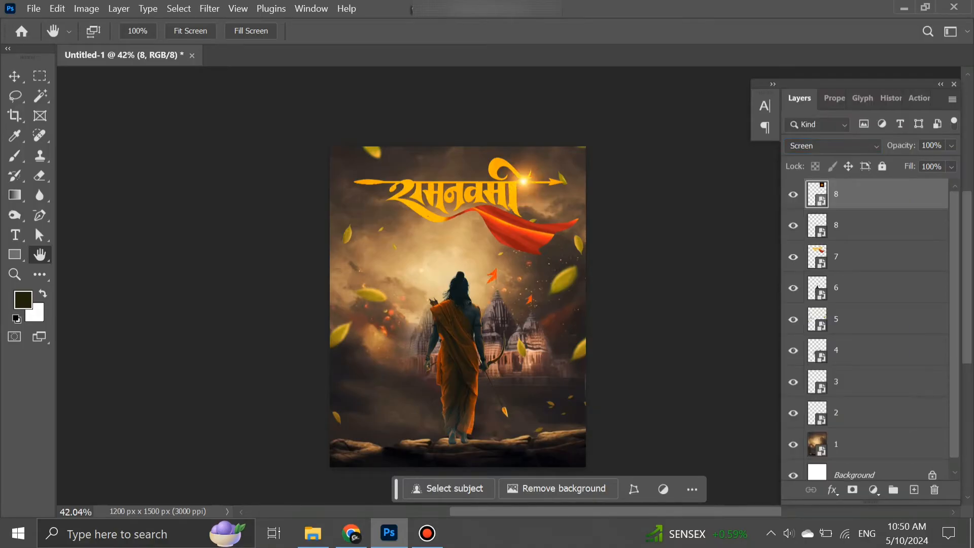
pyautogui.scroll(8, 531, 179)
pyautogui.scroll(8, 493, 172)
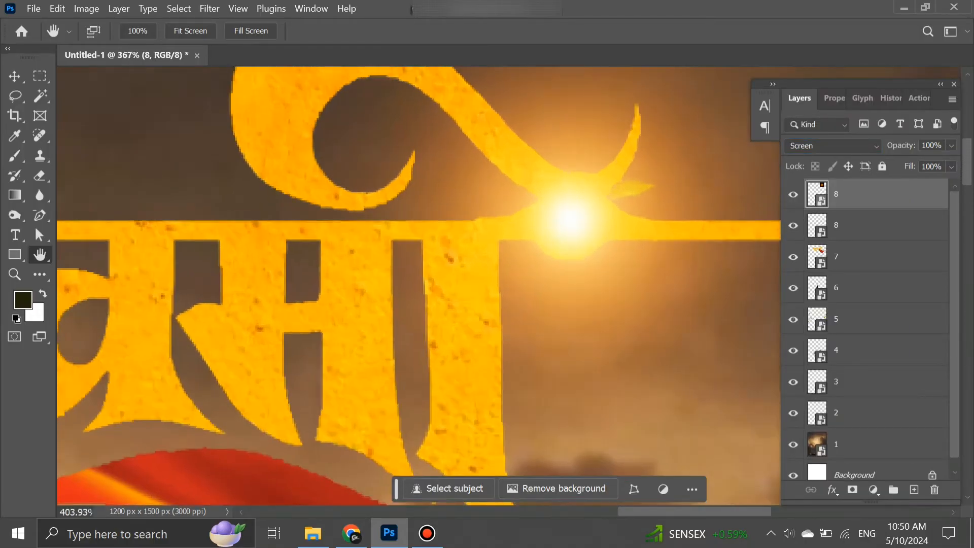
pyautogui.scroll(-10, 487, 189)
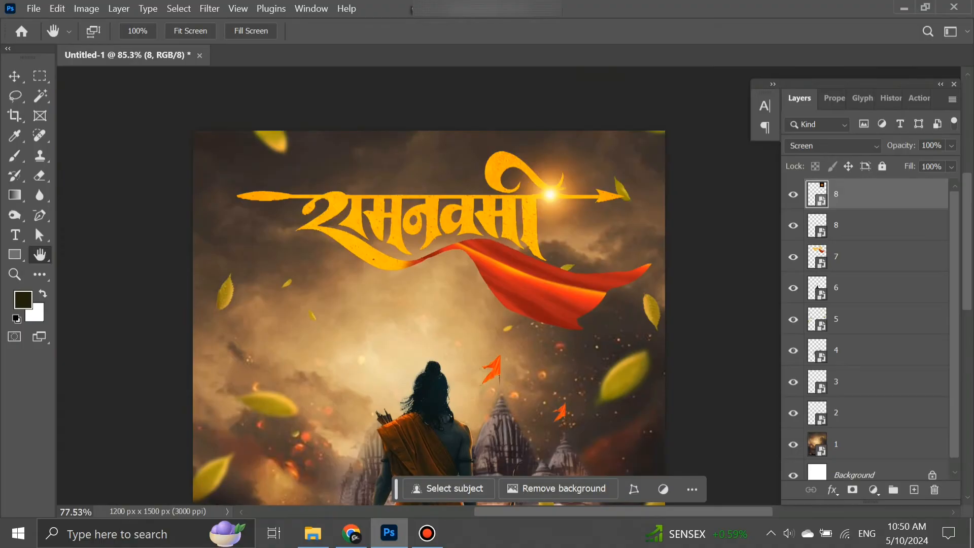
pyautogui.click(313, 532)
pyautogui.moveTo(841, 173); pyautogui.dragTo(416, 413)
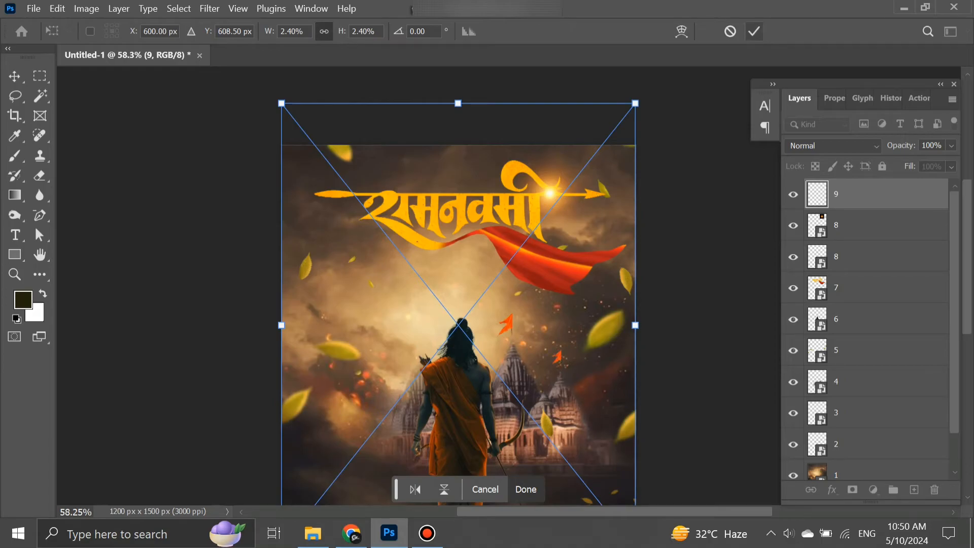
pyautogui.press('Return')
pyautogui.scroll(-6, 446, 302)
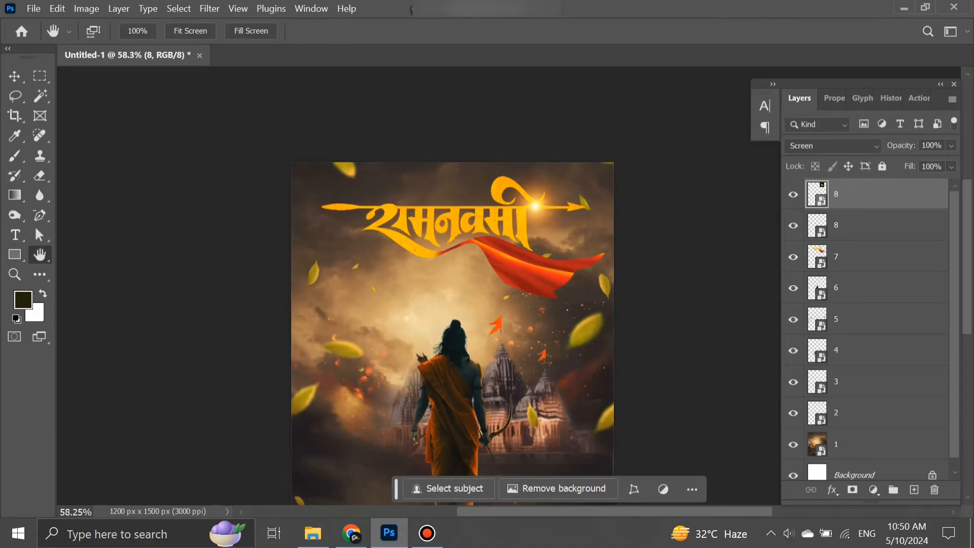
# Place image 9, the white Hindi tagline, from the folder so it sits above the golden lettering
pyautogui.scroll(2, 425, 340)
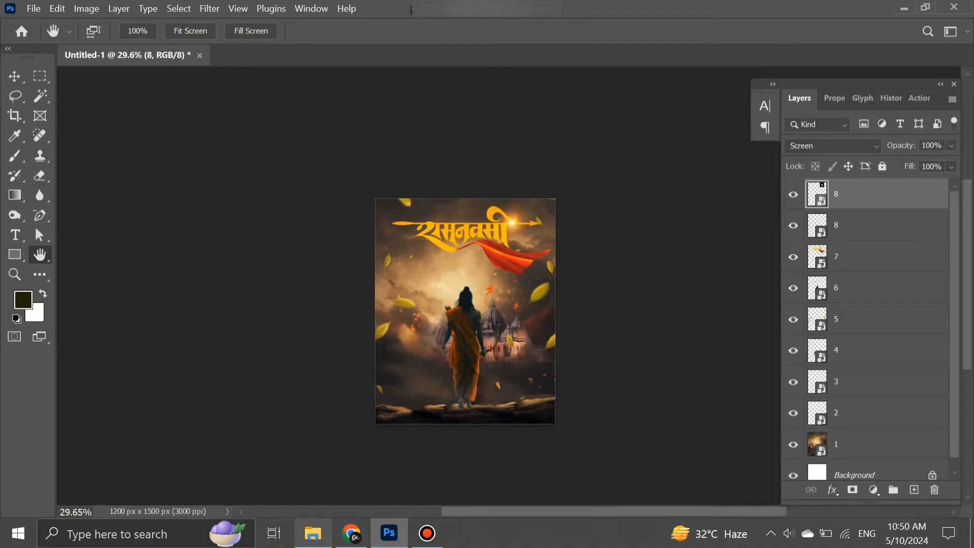
pyautogui.click(312, 533)
pyautogui.moveTo(841, 169); pyautogui.dragTo(464, 310)
pyautogui.press('Return')
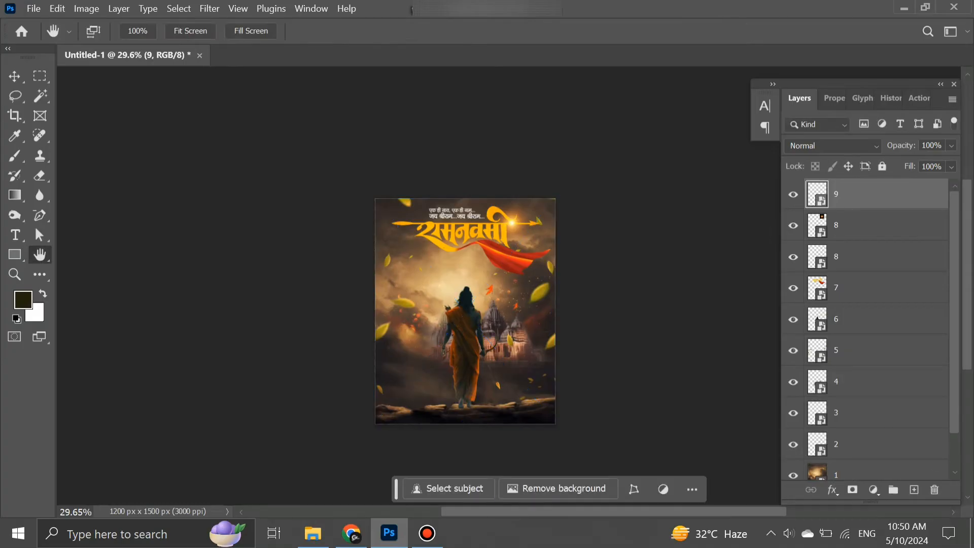
# Place image 10, the white handwritten greeting, from the folder so it sits below the golden lettering
pyautogui.scroll(6, 466, 227)
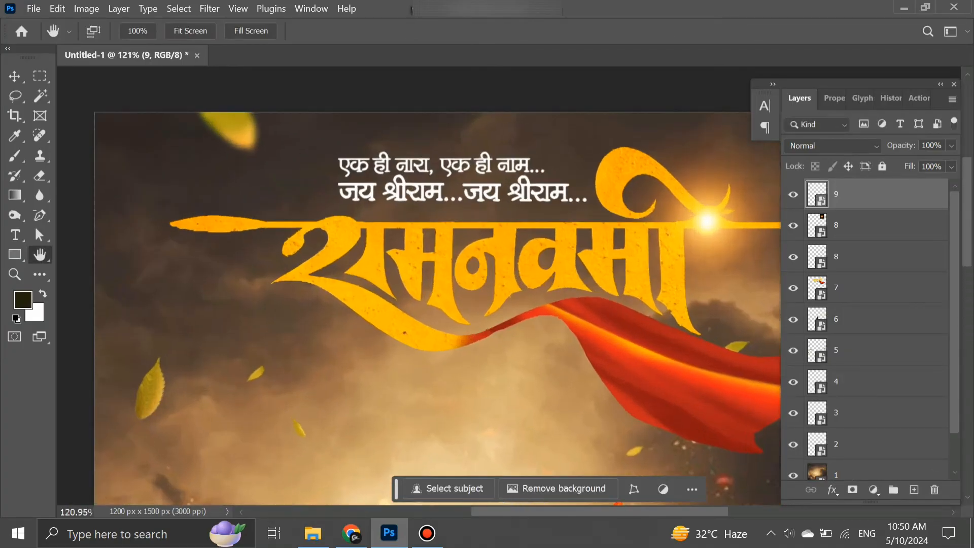
pyautogui.scroll(3, 481, 209)
pyautogui.moveTo(480, 209); pyautogui.dragTo(404, 216)
pyautogui.scroll(-5, 404, 216)
pyautogui.scroll(-5, 453, 296)
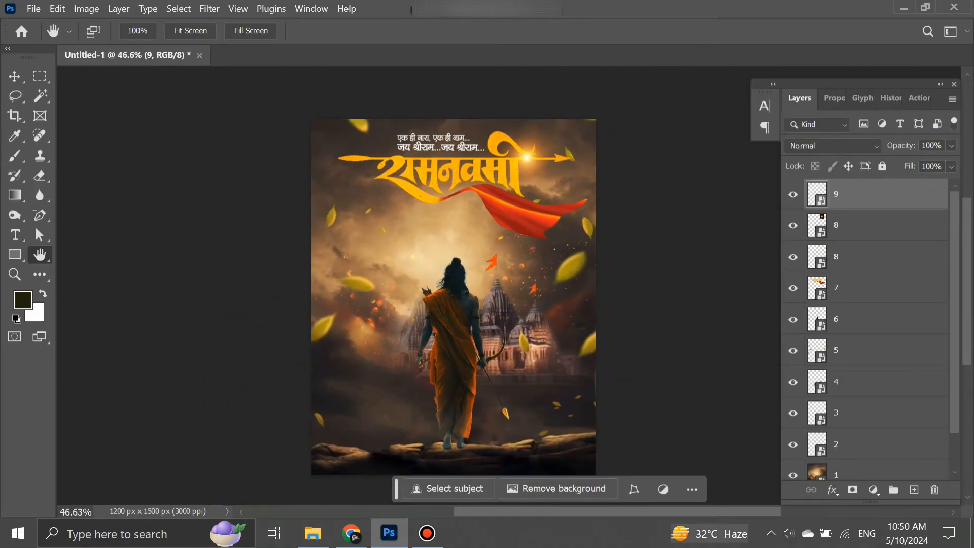
pyautogui.click(313, 533)
pyautogui.click(761, 315)
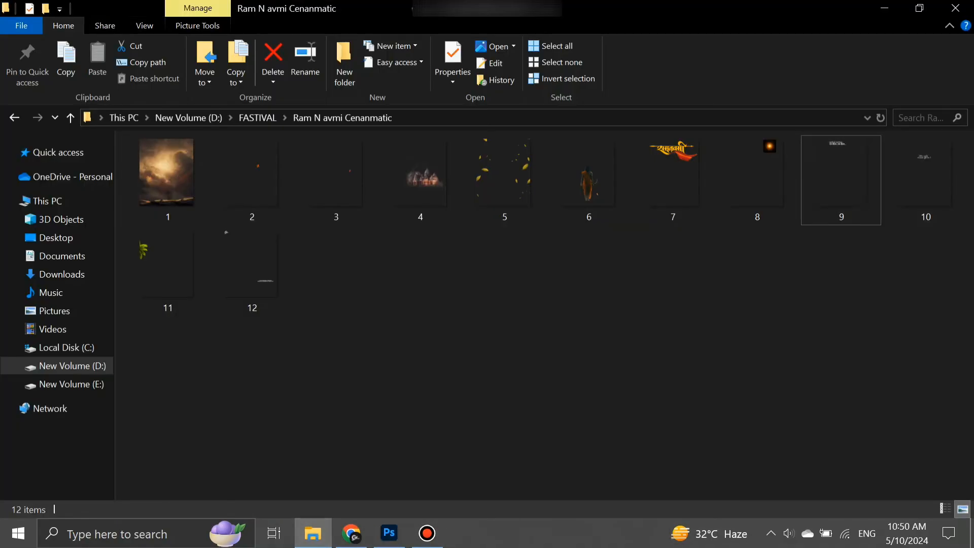
pyautogui.moveTo(925, 177); pyautogui.dragTo(457, 375)
pyautogui.press('Return')
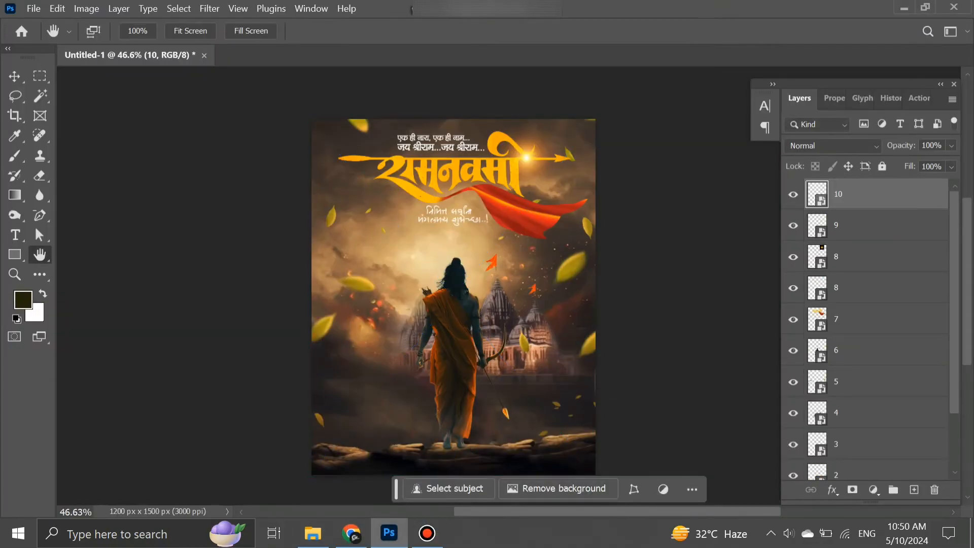
# Place image 11, the green palm leaves, from the folder as a new layer over the full canvas
pyautogui.scroll(5, 451, 212)
pyautogui.scroll(-5, 451, 213)
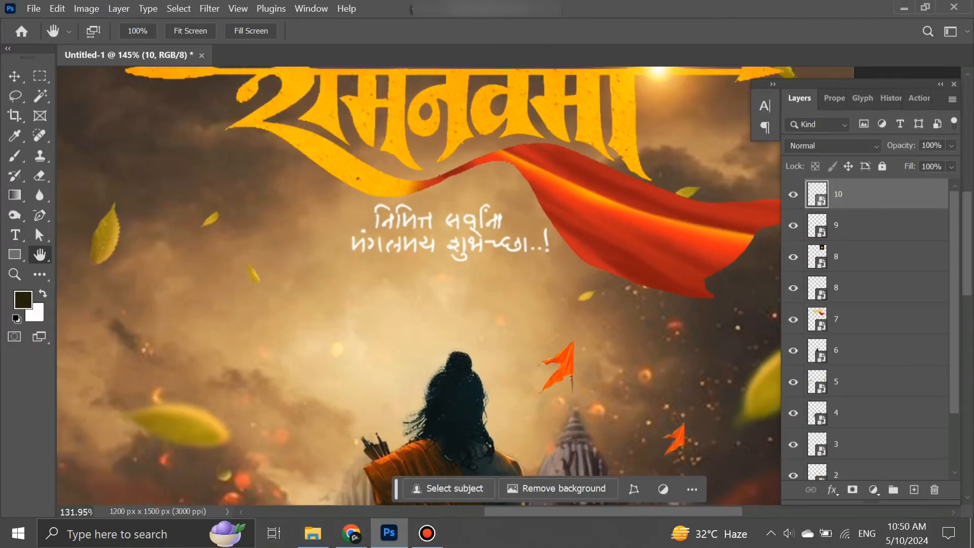
pyautogui.scroll(-1, 451, 295)
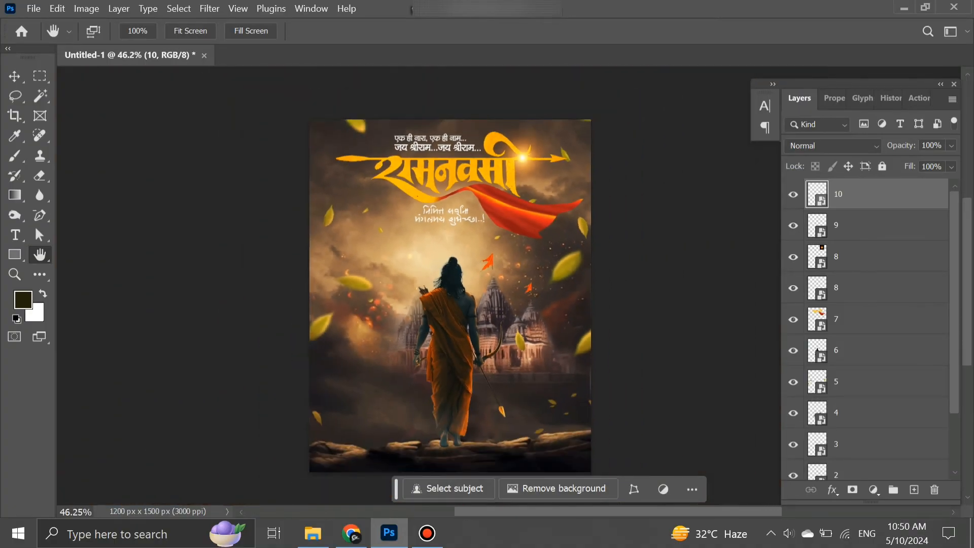
pyautogui.hotkey('alt', 'Tab')
pyautogui.moveTo(168, 268); pyautogui.dragTo(450, 295)
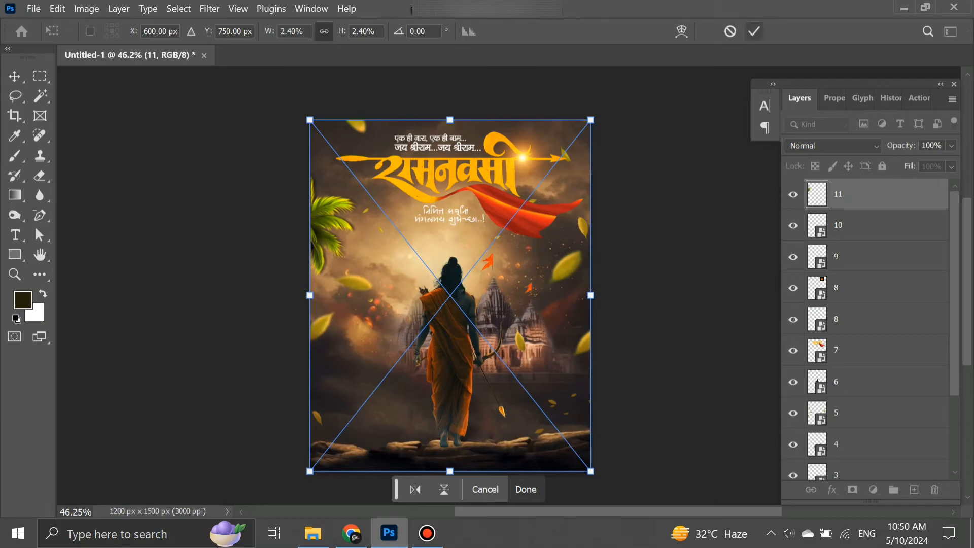
pyautogui.click(754, 31)
# Nudge the palm leaves left so they sit flush with the canvas's left edge, and deselect the layer
pyautogui.scroll(7, 332, 229)
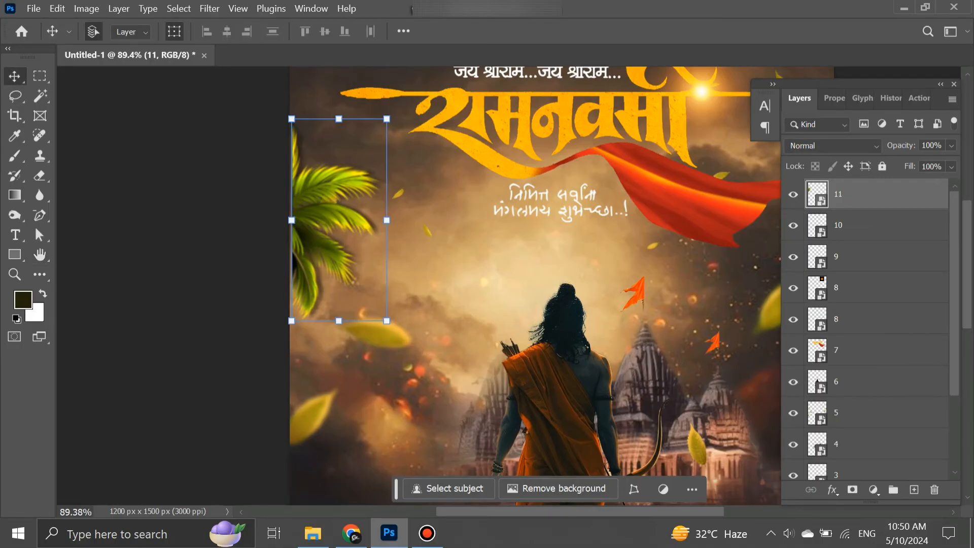
pyautogui.press('Left')
pyautogui.press('Left')
pyautogui.press('Left')
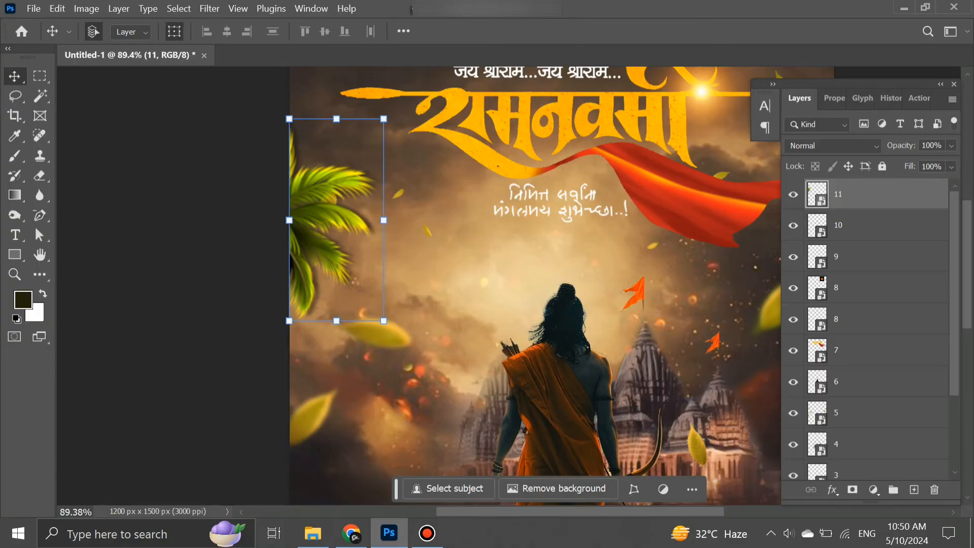
pyautogui.click(168, 183)
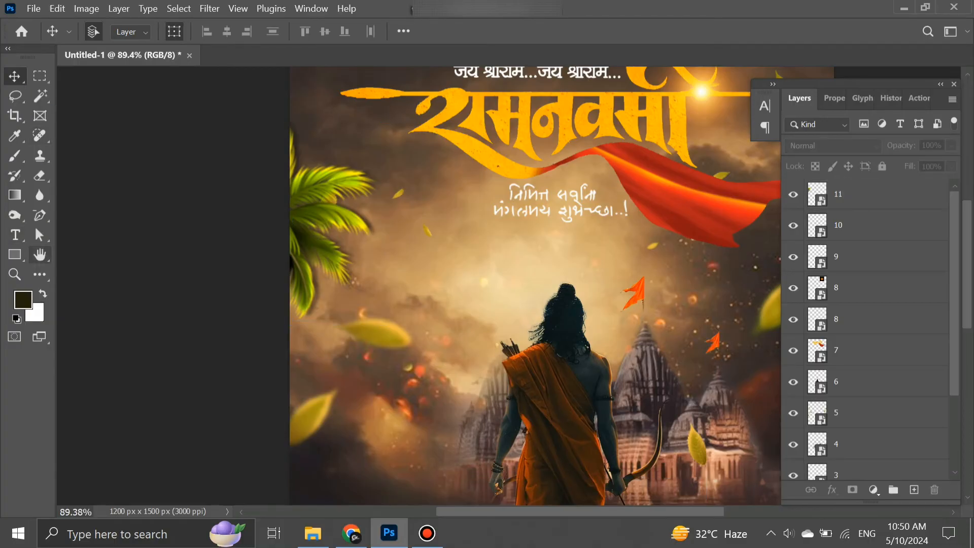
# Place image 12, the logo and designer credit text, from the folder and set its blend mode to Overlay
pyautogui.press('space')
pyautogui.scroll(-5, 507, 284)
pyautogui.moveTo(507, 284); pyautogui.dragTo(393, 245)
pyautogui.click(313, 532)
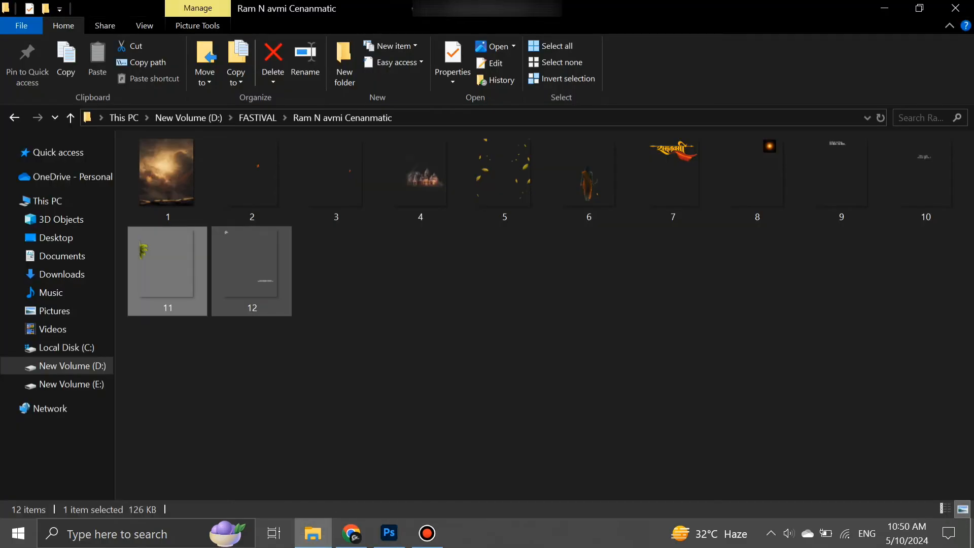
pyautogui.moveTo(257, 292); pyautogui.dragTo(433, 447)
pyautogui.click(753, 32)
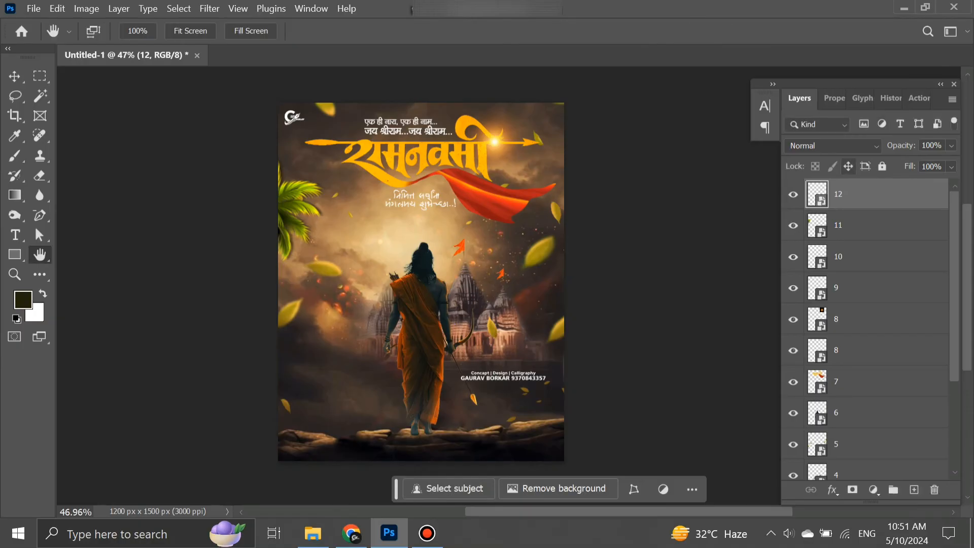
pyautogui.click(841, 146)
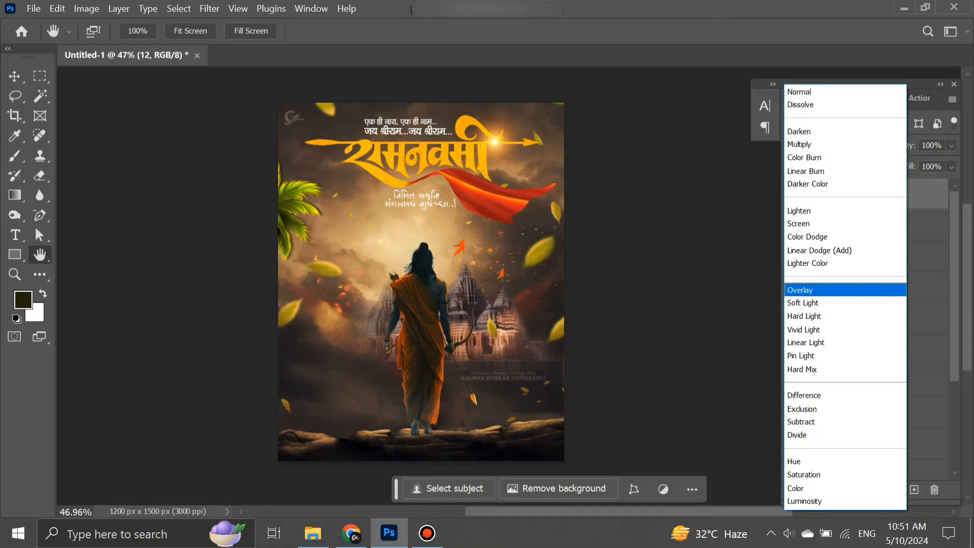
pyautogui.click(832, 290)
# Inspect the finished poster up close, covering the logo, golden lettering, greeting, archer figure and designer credit text
pyautogui.moveTo(457, 304); pyautogui.dragTo(500, 313)
pyautogui.scroll(5, 545, 270)
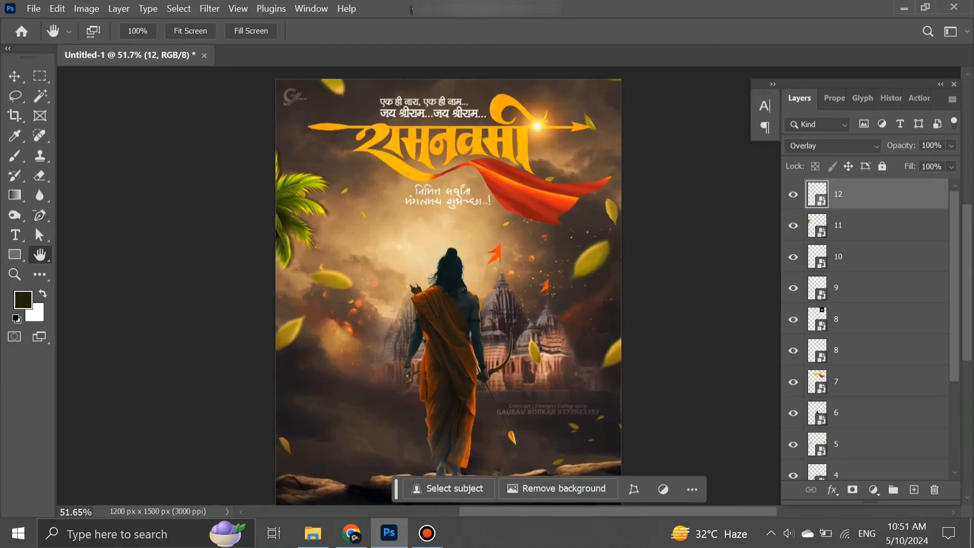
pyautogui.scroll(3, 500, 157)
pyautogui.moveTo(499, 158); pyautogui.dragTo(563, 258)
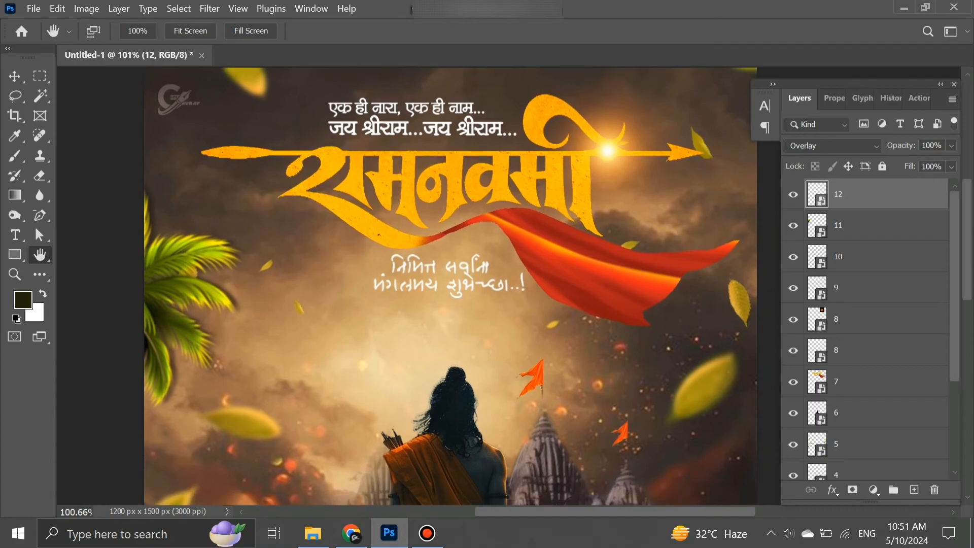
pyautogui.moveTo(560, 350); pyautogui.dragTo(567, 276)
pyautogui.moveTo(683, 225); pyautogui.dragTo(626, 347)
pyautogui.scroll(5, 689, 332)
pyautogui.scroll(4, 631, 348)
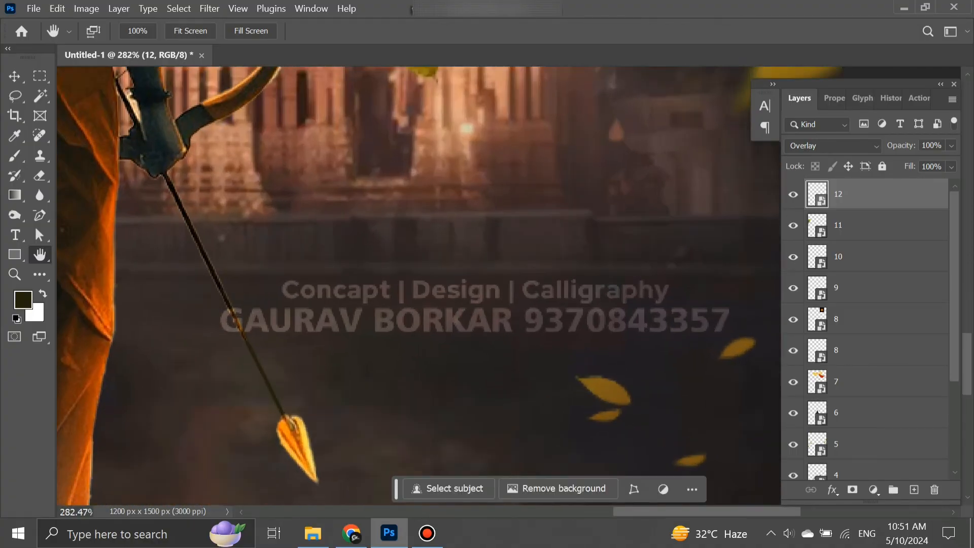
pyautogui.scroll(4, 609, 341)
pyautogui.scroll(-8, 610, 341)
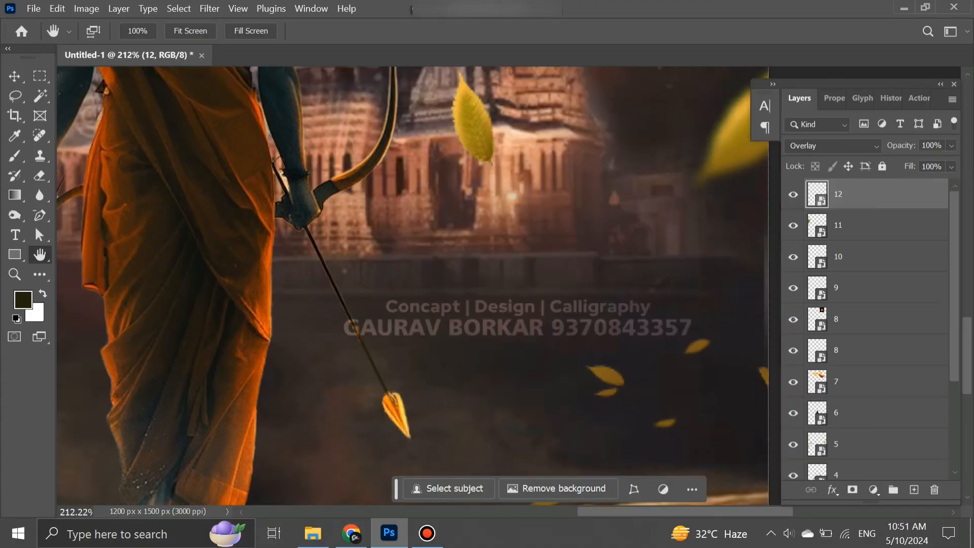
pyautogui.scroll(-6, 610, 341)
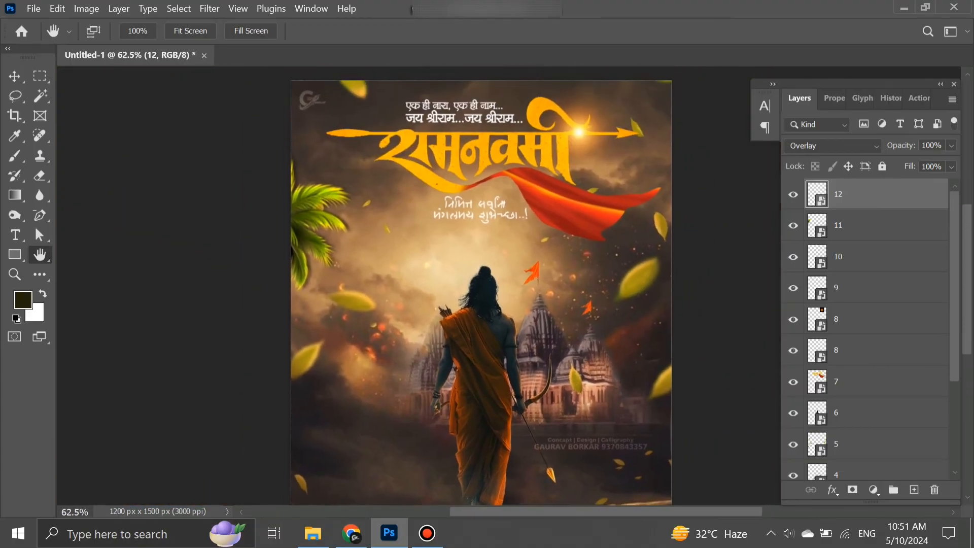
pyautogui.scroll(3, 580, 202)
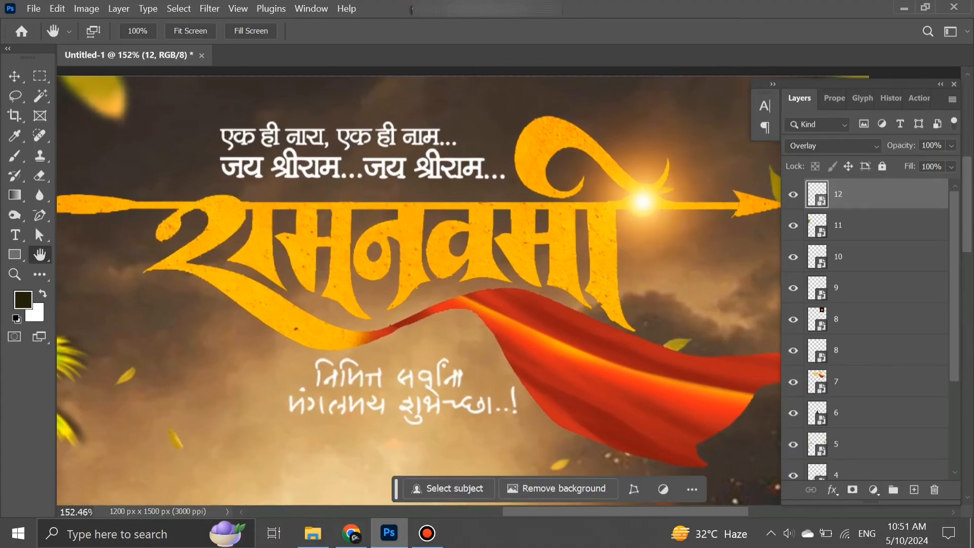
pyautogui.scroll(-2, 506, 284)
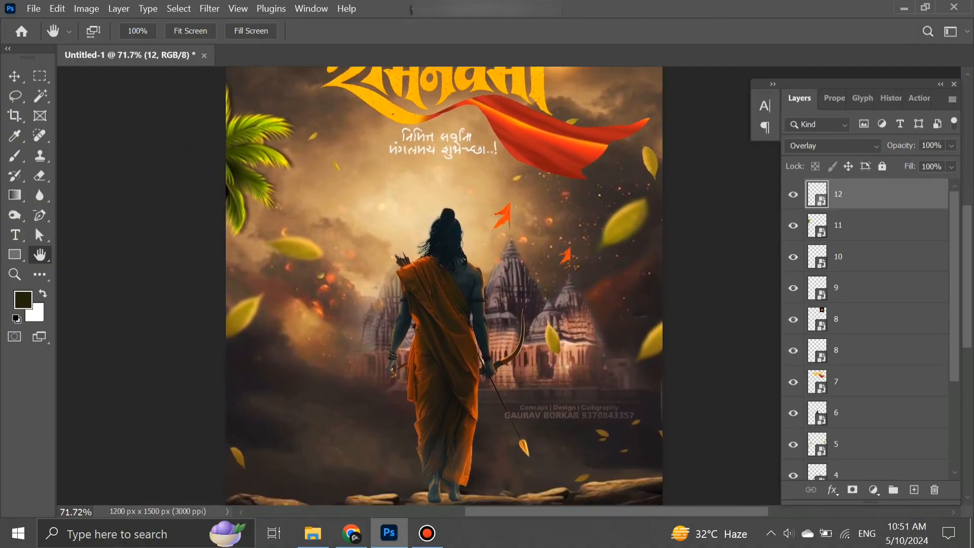
pyautogui.moveTo(502, 277); pyautogui.dragTo(500, 246)
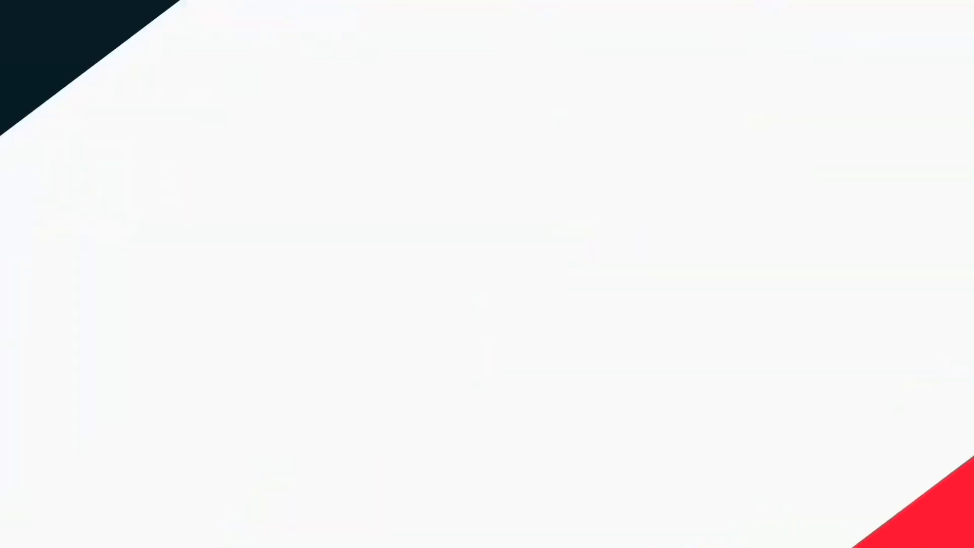